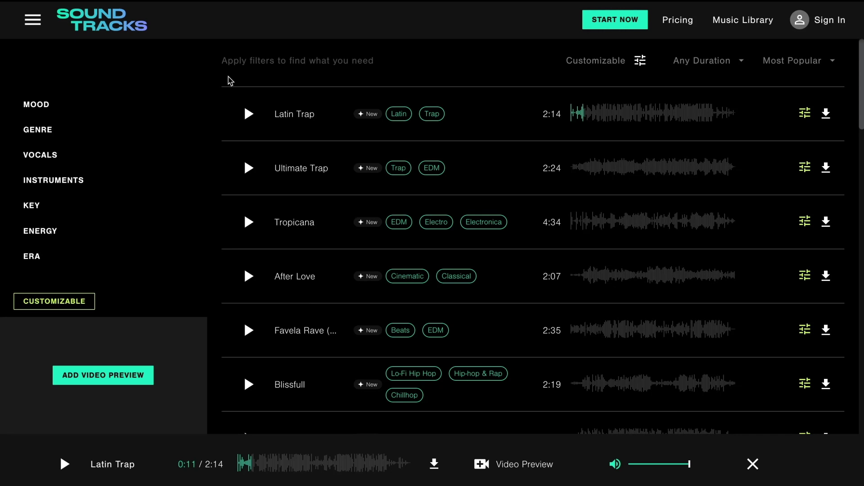
Step: Browse the track list, then add Made It To Hanoi! Roadtrip-Edit2.mp4 as the preview video
scroll(305, 229, "down", 1)
scroll(305, 230, "down", 6)
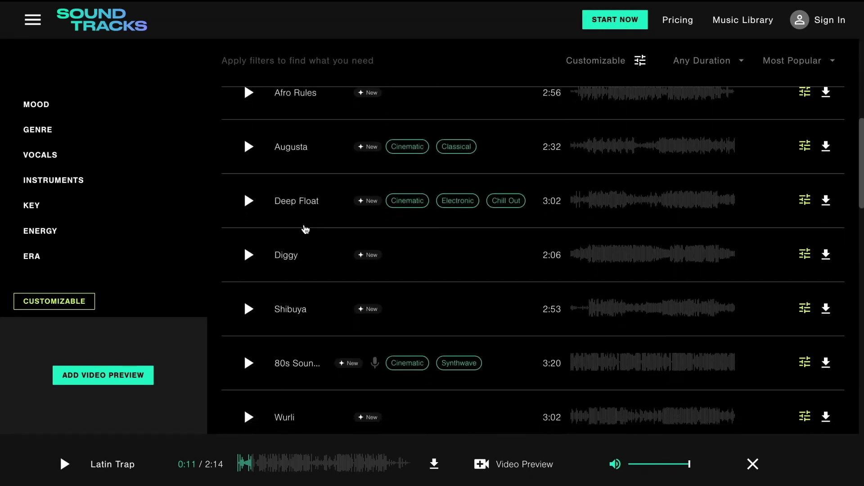
scroll(251, 160, "up", 3)
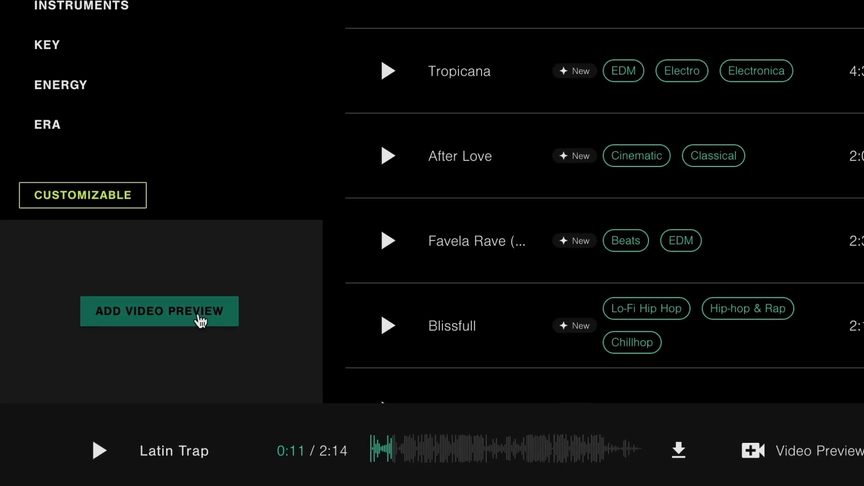
left_click(199, 320)
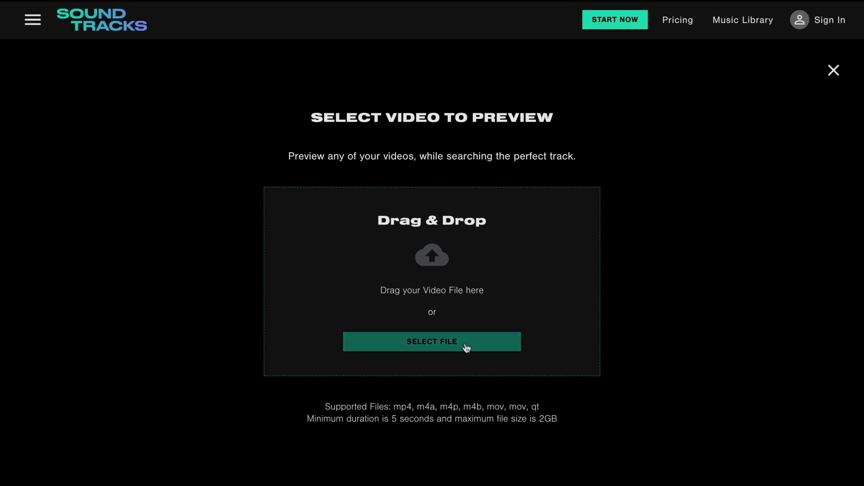
left_click(462, 346)
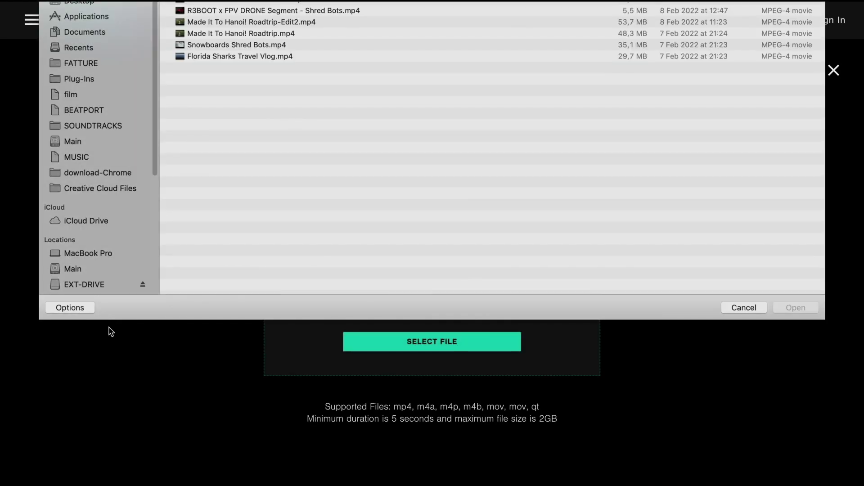
left_click(249, 23)
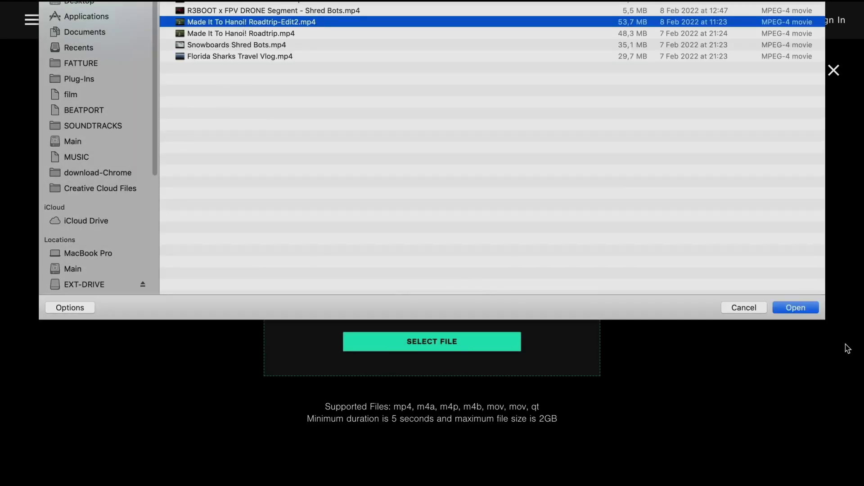
left_click(795, 308)
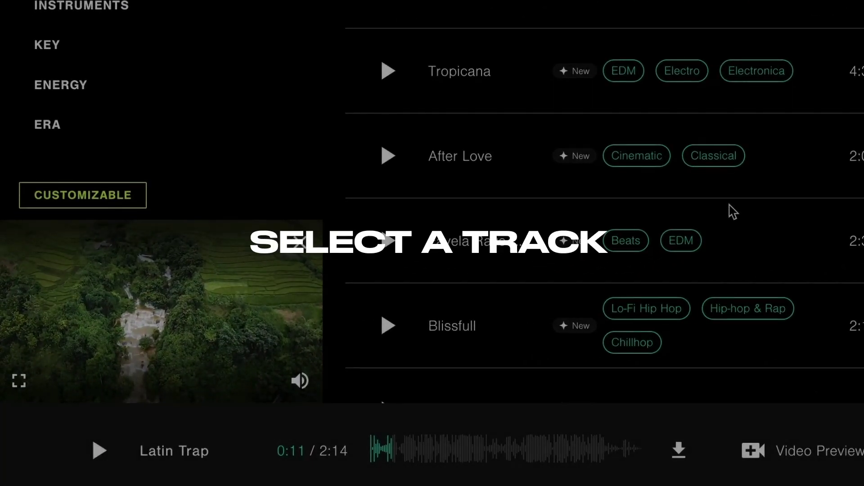
Step: Audition After Love and Latin Trap against the clip, then expand Latin Trap into the editor
scroll(463, 131, "down", 1)
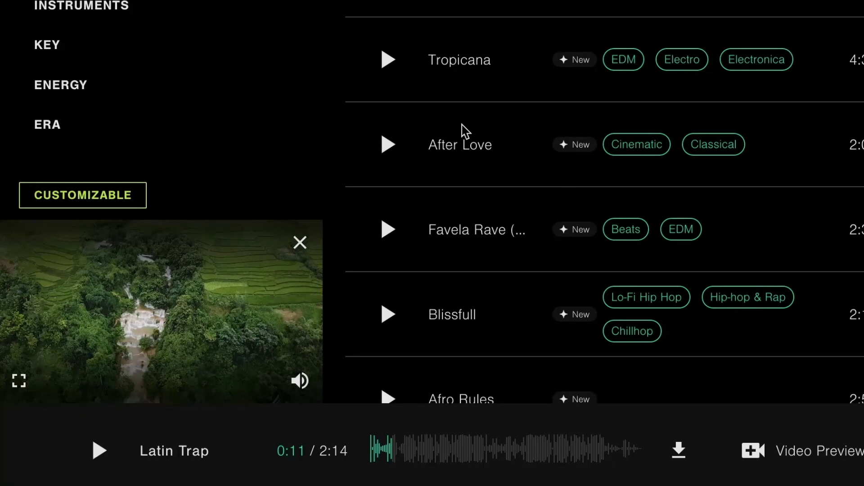
left_click(388, 145)
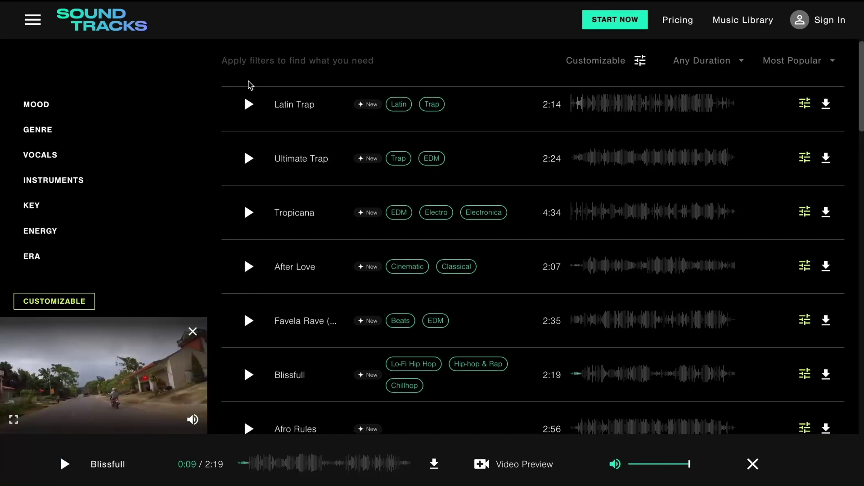
left_click(247, 104)
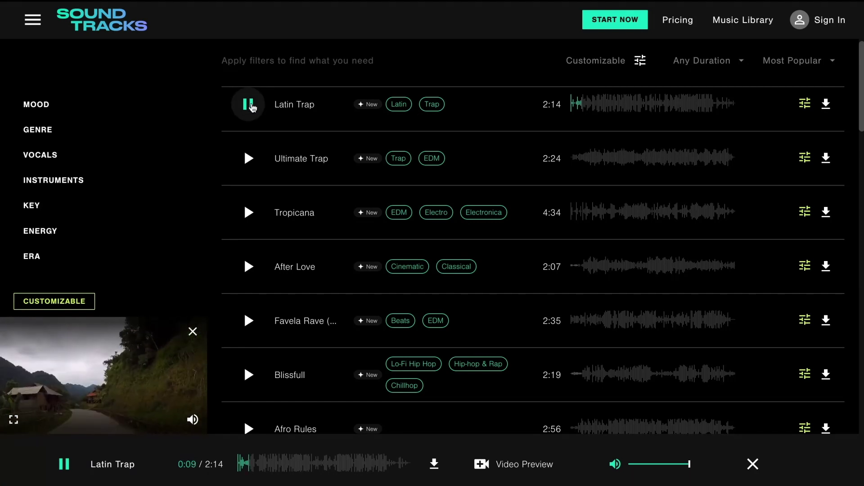
left_click(250, 105)
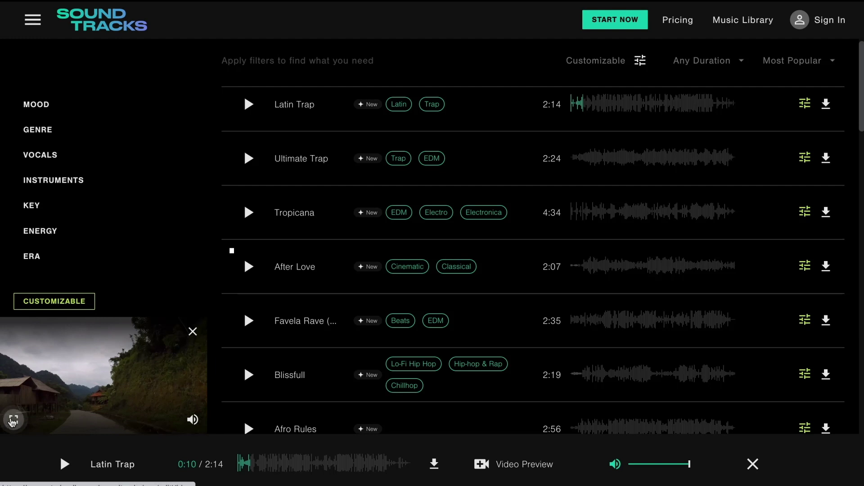
left_click(13, 419)
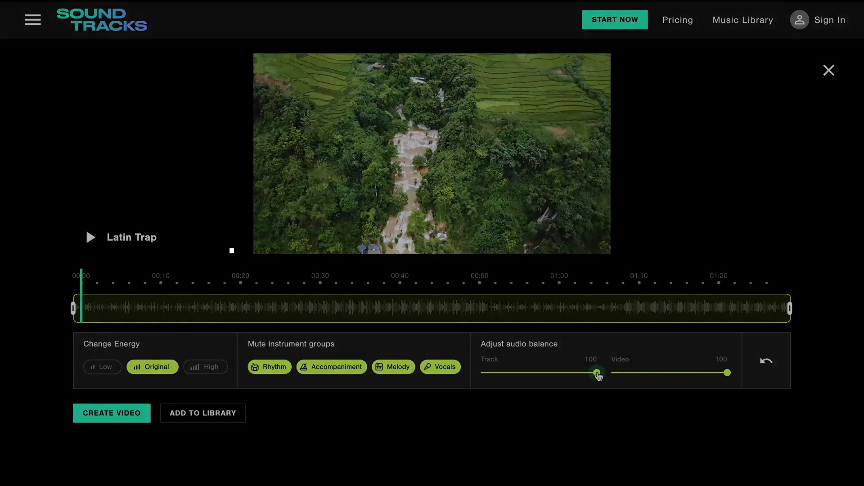
Step: Preview the clip, trim the first Latin Trap section to a few seconds, and restore track balance to 100
left_click_drag(597, 373, 481, 375)
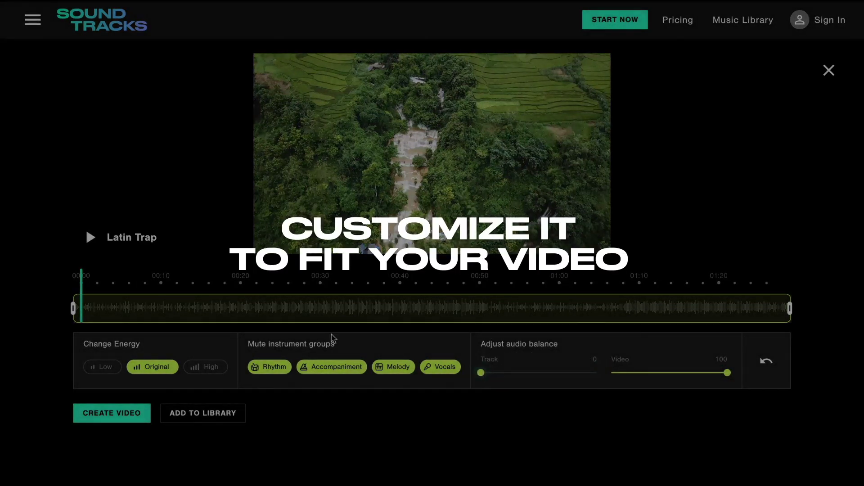
left_click_drag(80, 275, 135, 276)
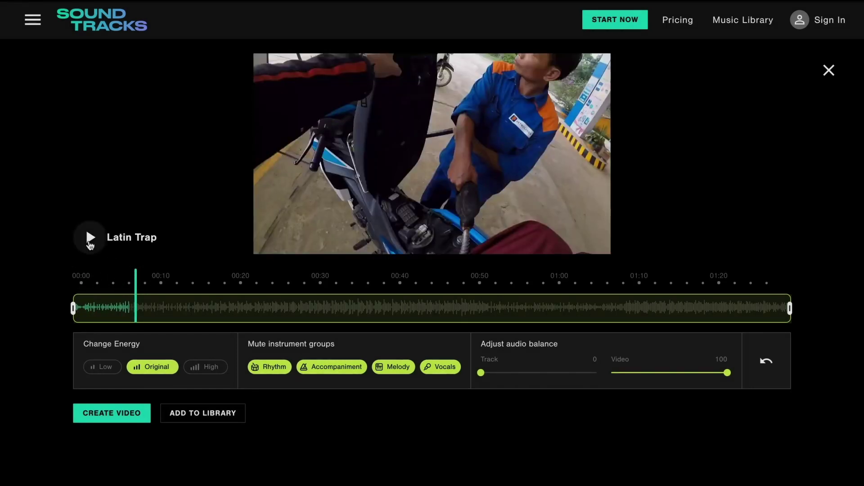
left_click(90, 239)
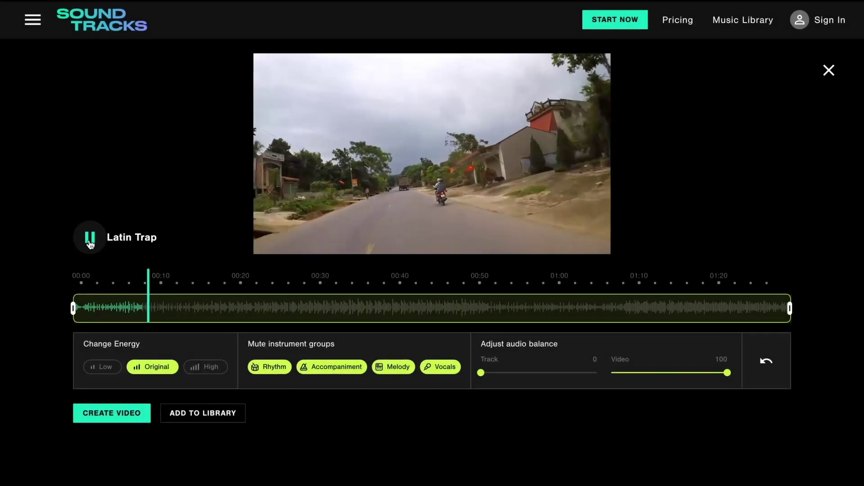
left_click(90, 239)
left_click_drag(152, 282, 261, 282)
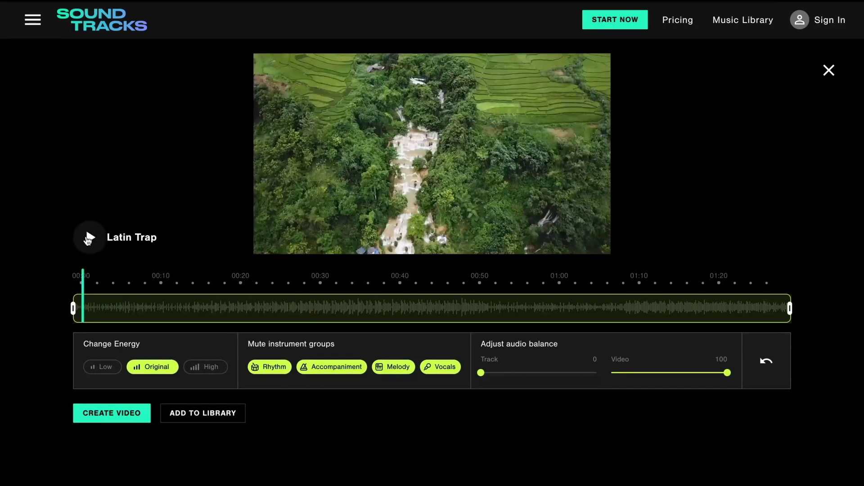
left_click(89, 239)
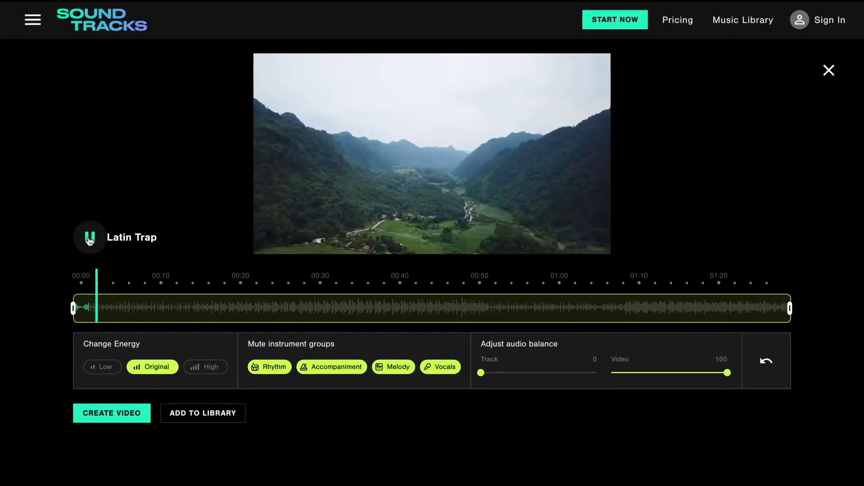
left_click_drag(790, 301, 120, 270)
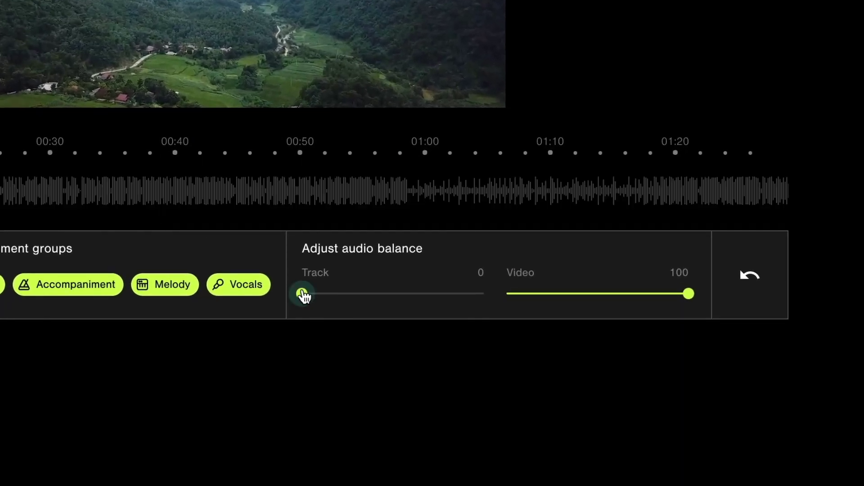
left_click_drag(303, 295, 561, 301)
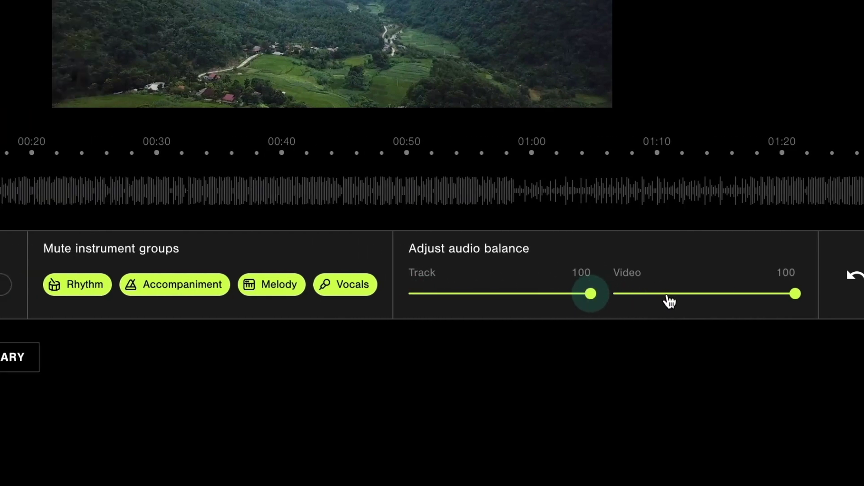
Step: Mute Rhythm in the opening section, trying and then unmuting Accompaniment, Melody and Vocals
left_click(278, 294)
left_click(384, 286)
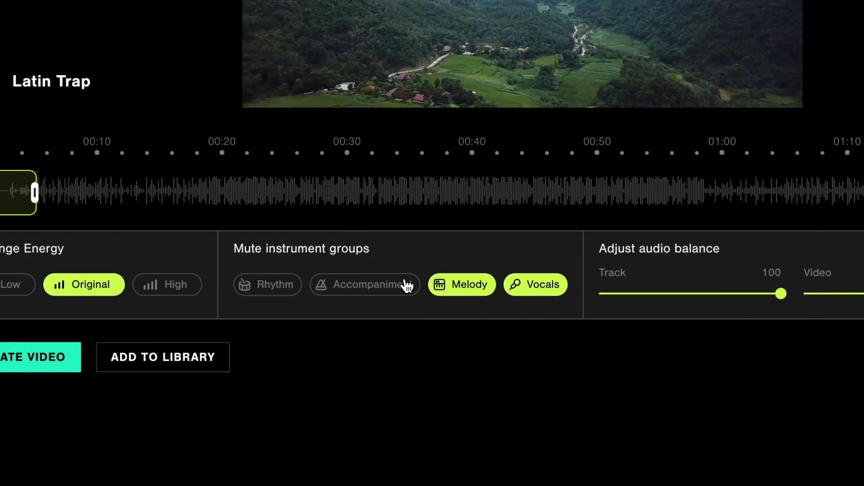
left_click(465, 286)
left_click(531, 288)
left_click(531, 289)
left_click(473, 287)
left_click(386, 290)
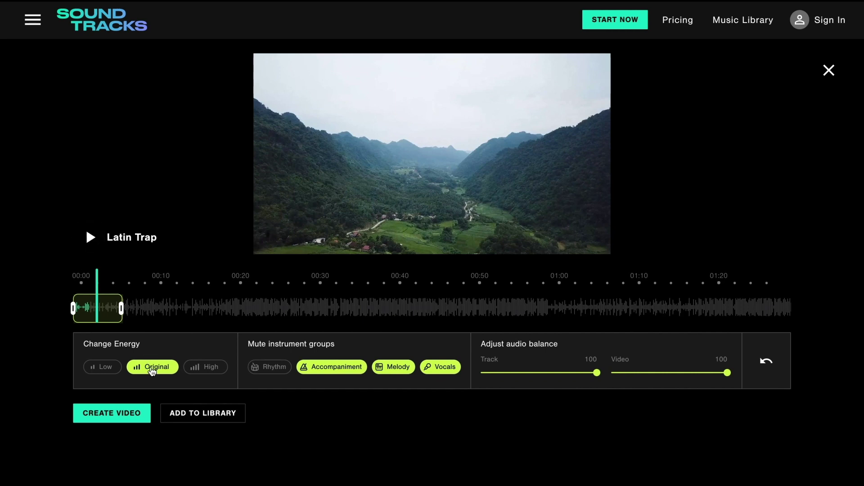
Step: Play the opening from the start, select the remaining section, and fine-tune the opening's end point
left_click_drag(98, 280, 82, 280)
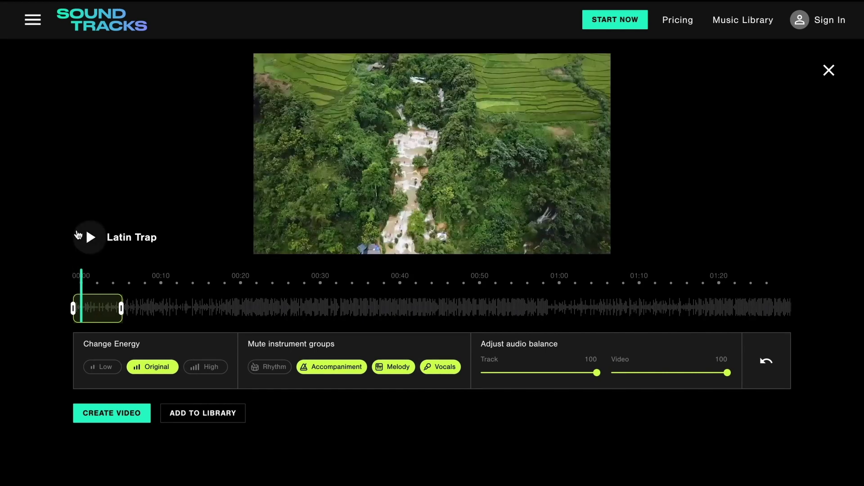
left_click(89, 237)
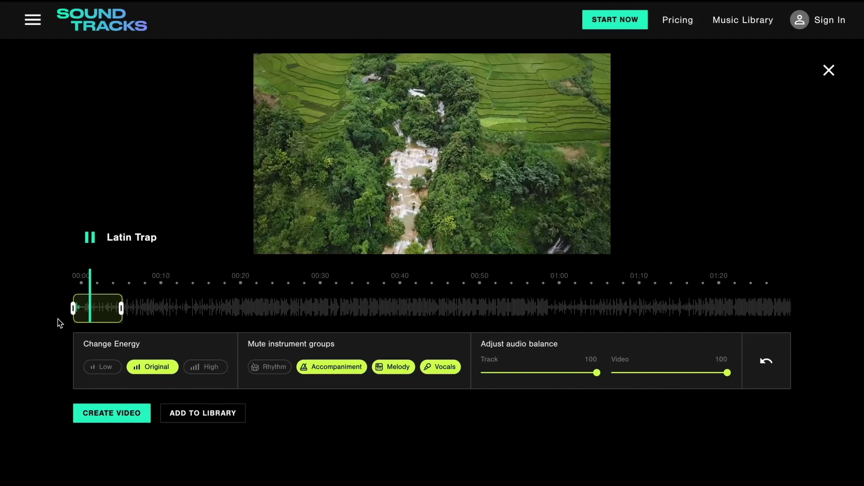
left_click(167, 317)
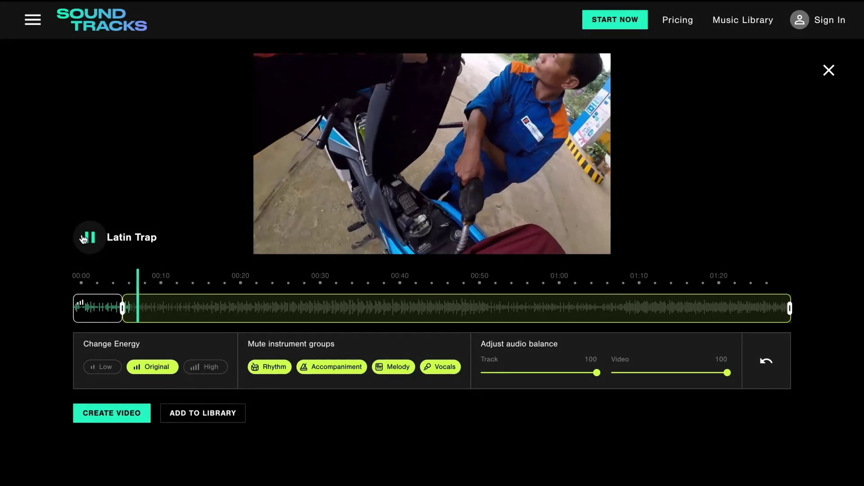
left_click(89, 237)
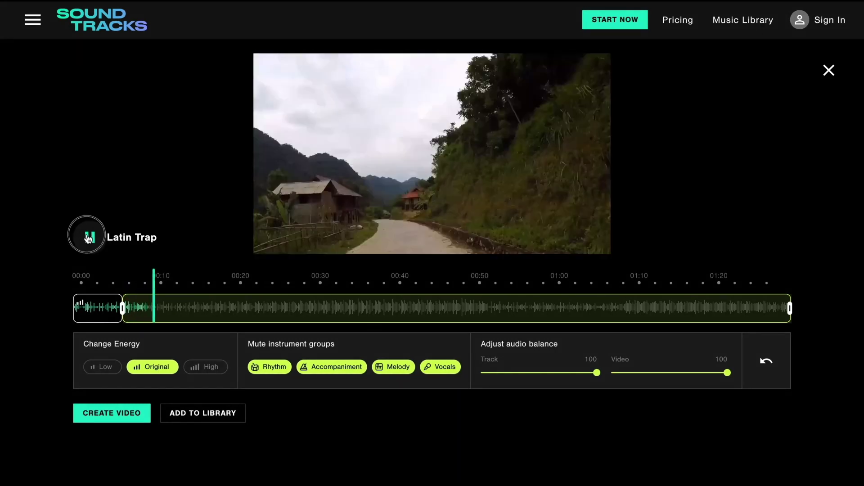
left_click_drag(122, 308, 117, 308)
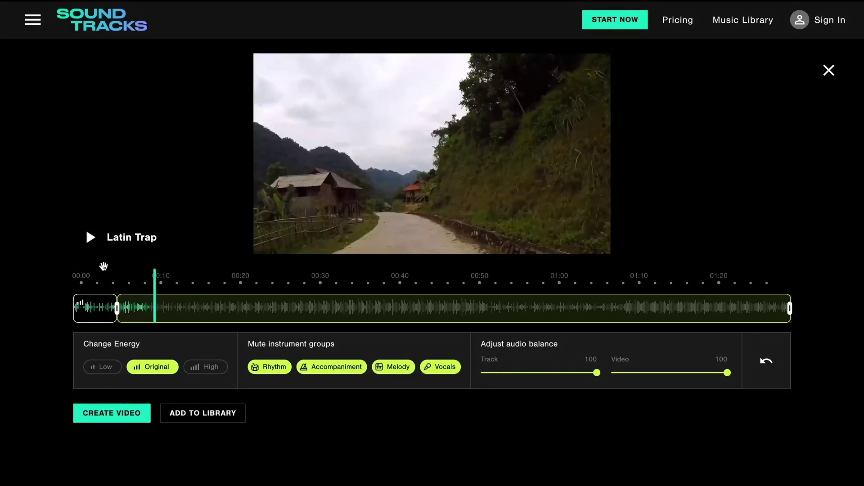
left_click(85, 279)
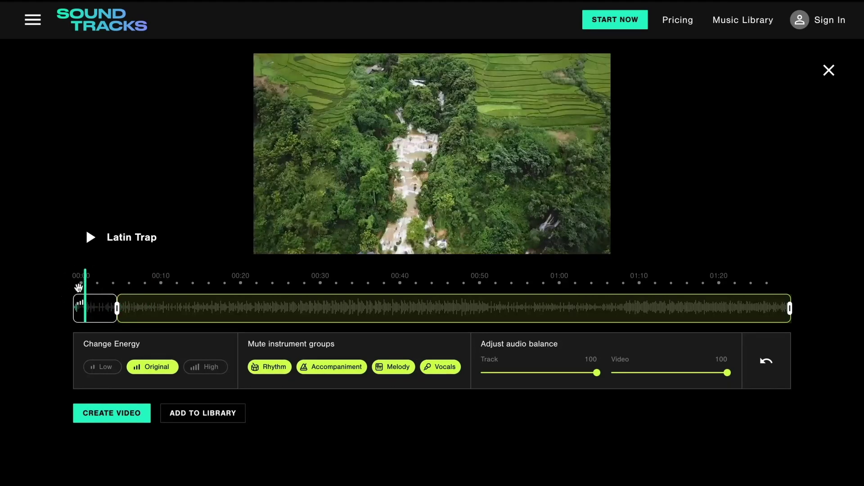
Step: Start a new section at 00:10 and trim its end to around 00:18
left_click(89, 237)
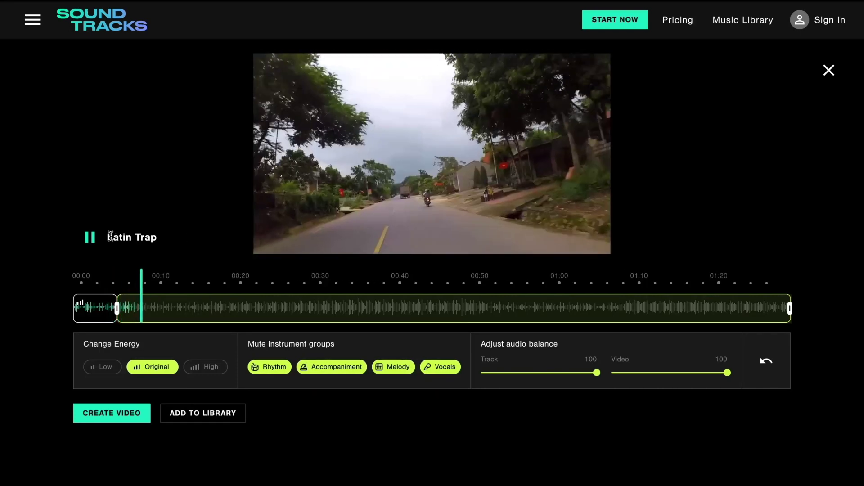
left_click(91, 241)
left_click(157, 280)
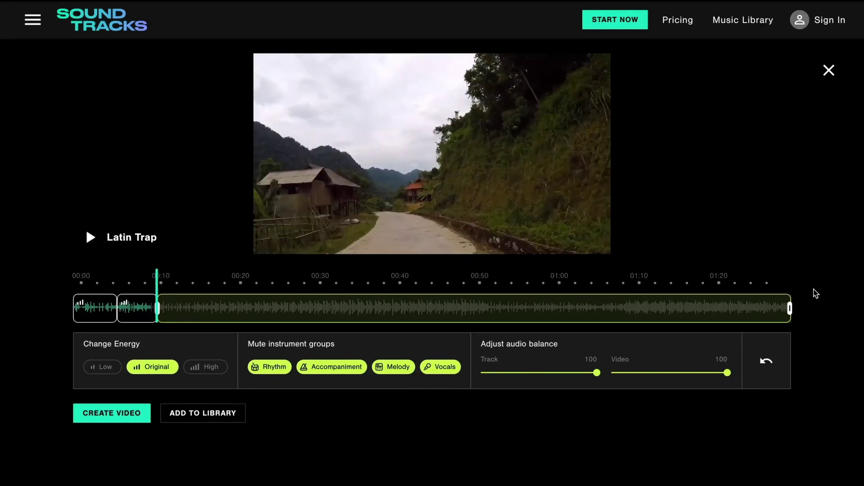
left_click_drag(759, 301, 236, 309)
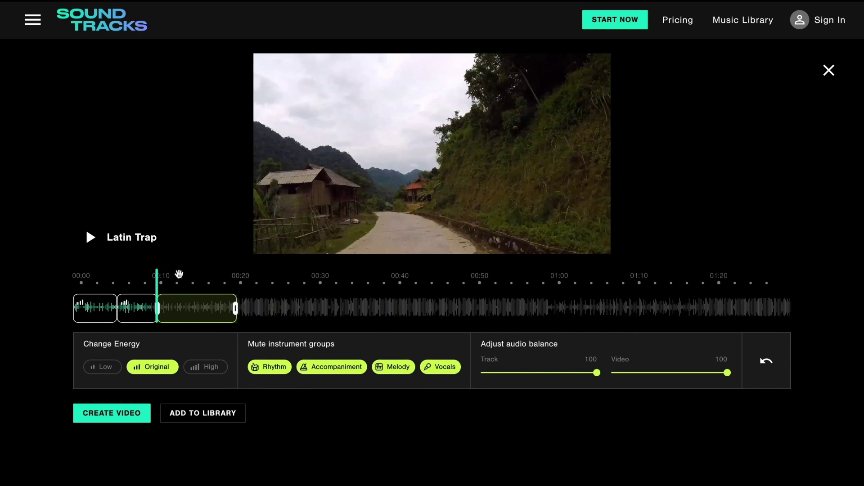
left_click(84, 242)
Step: Give the 00:10 section High energy, nudge its end, and split where the man starts talking
left_click(204, 367)
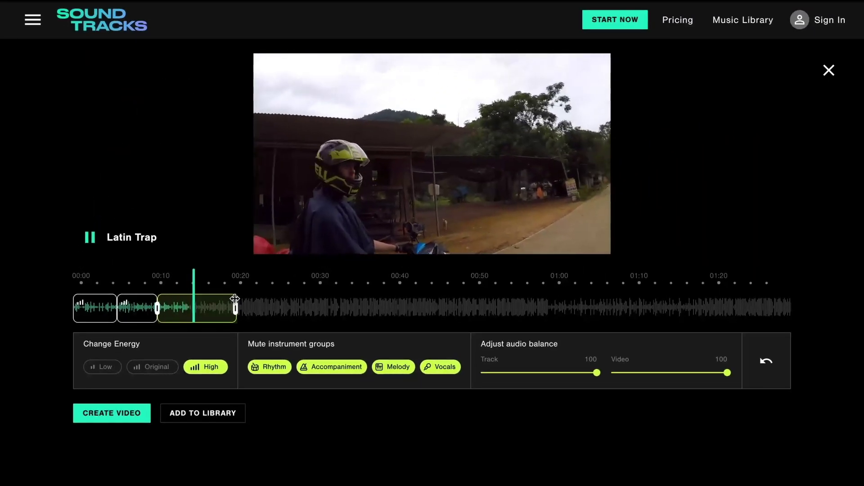
left_click_drag(235, 298, 238, 295)
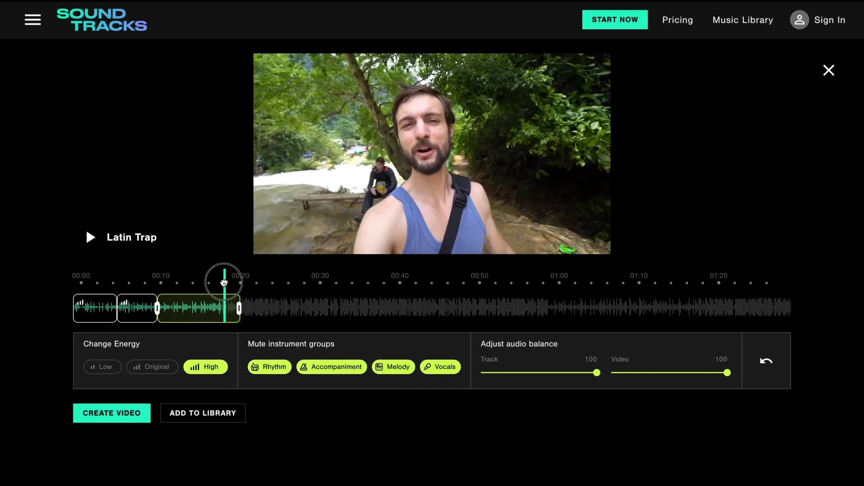
left_click_drag(224, 281, 208, 282)
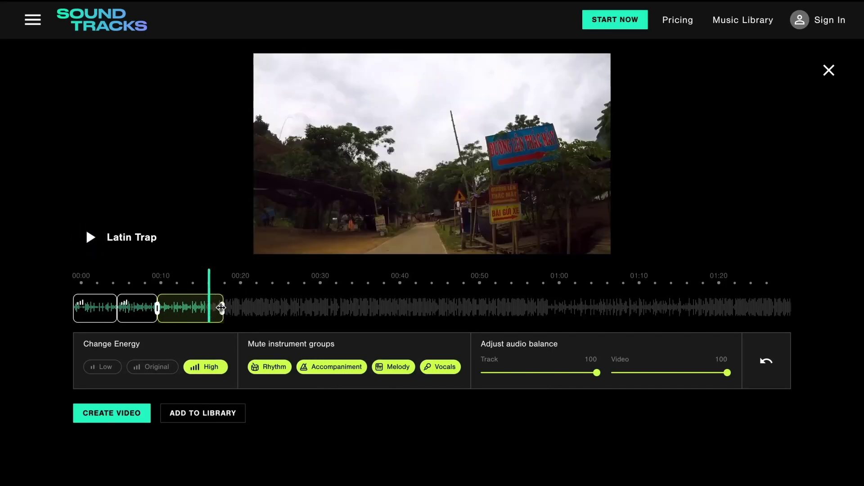
left_click_drag(209, 272, 219, 276)
left_click(220, 276)
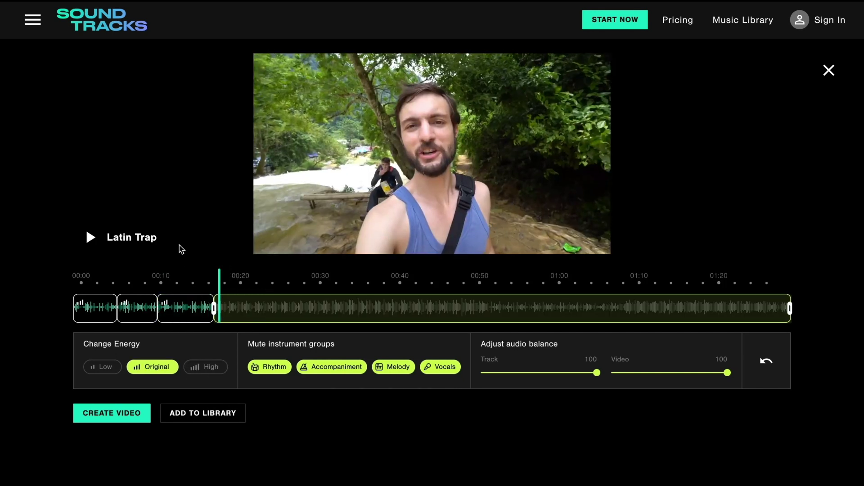
Step: Set the section from 00:17 onward to Low energy with video audio balance 50, previewing playback
left_click(92, 239)
left_click(93, 241)
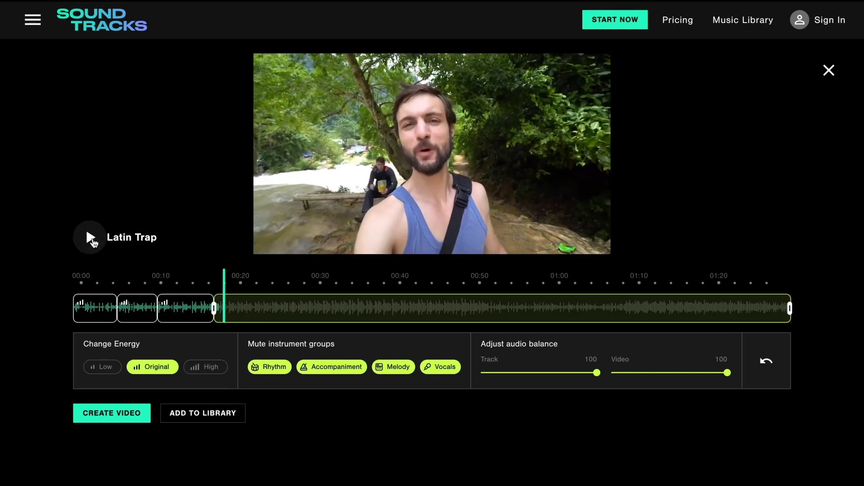
left_click(121, 370)
left_click(90, 236)
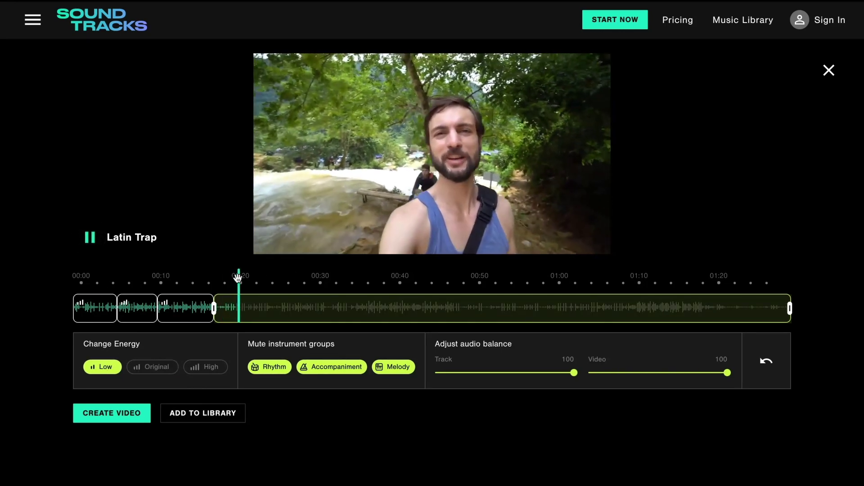
left_click(90, 237)
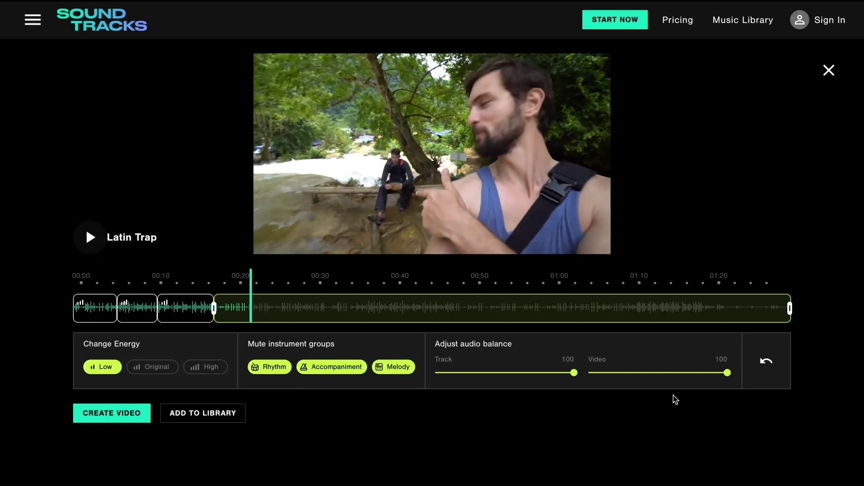
left_click_drag(727, 373, 658, 373)
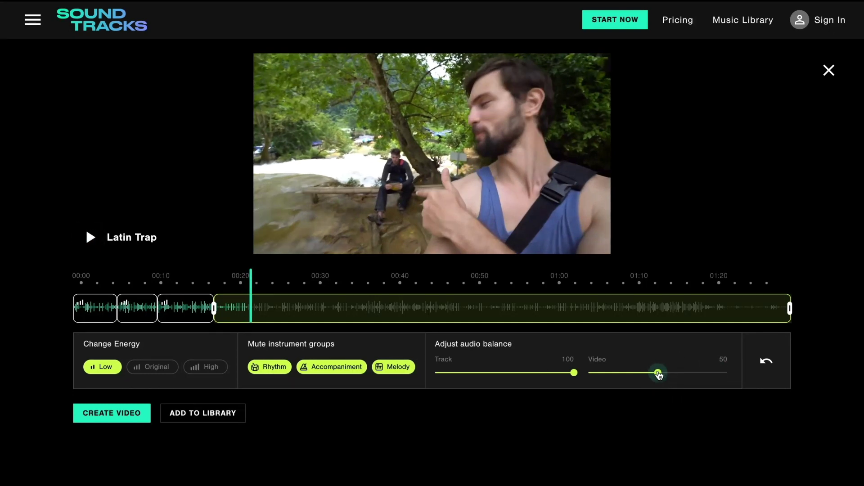
left_click(89, 237)
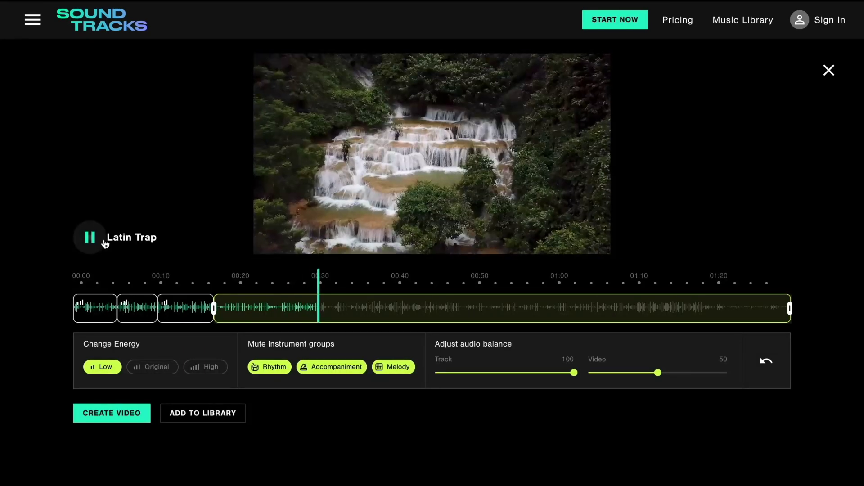
Step: Cut the Low section off at 00:30, add a High-energy section after it, and replay across 00:30
left_click_drag(783, 298, 335, 304)
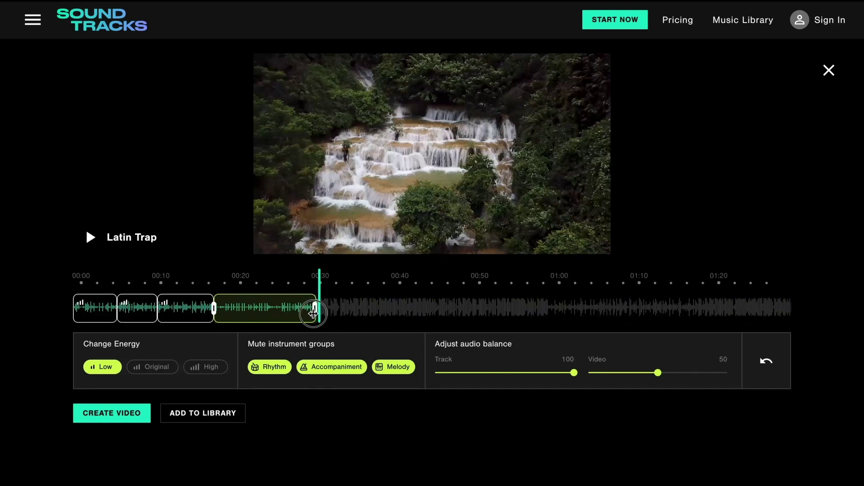
left_click(362, 312)
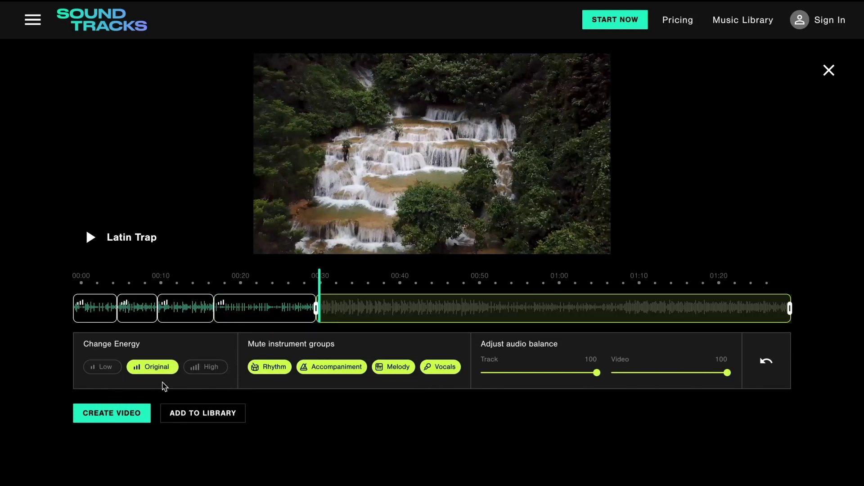
left_click(198, 367)
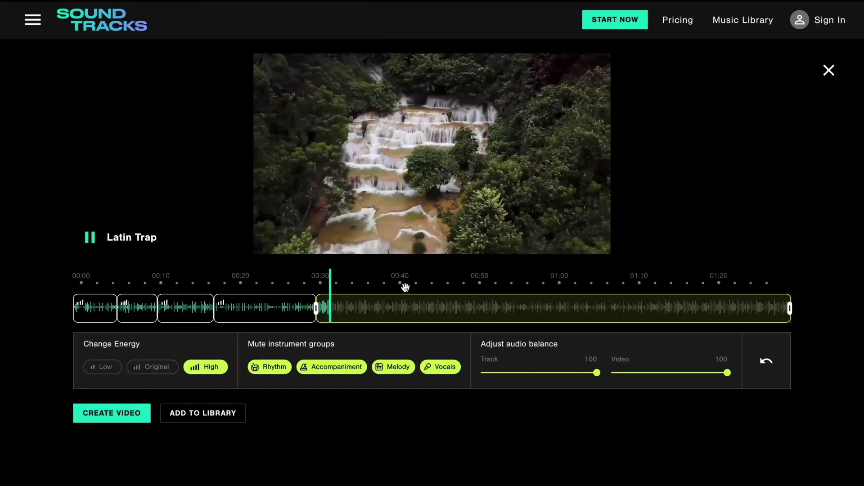
left_click(90, 238)
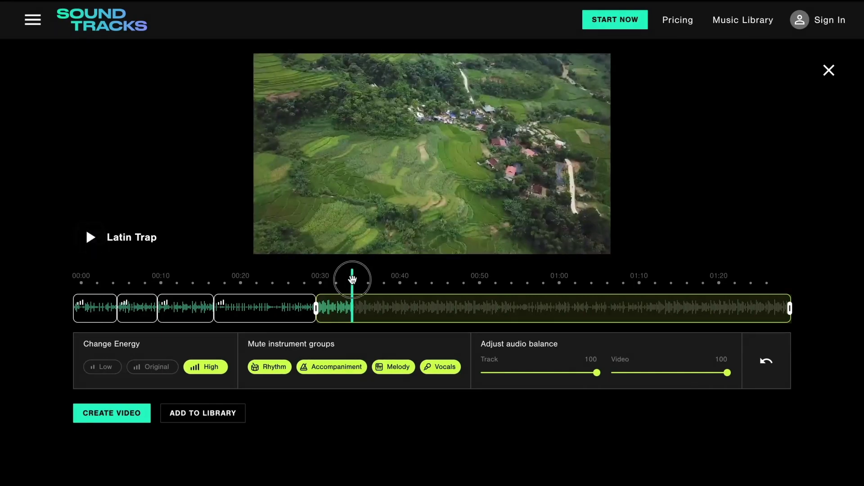
left_click_drag(274, 277, 283, 275)
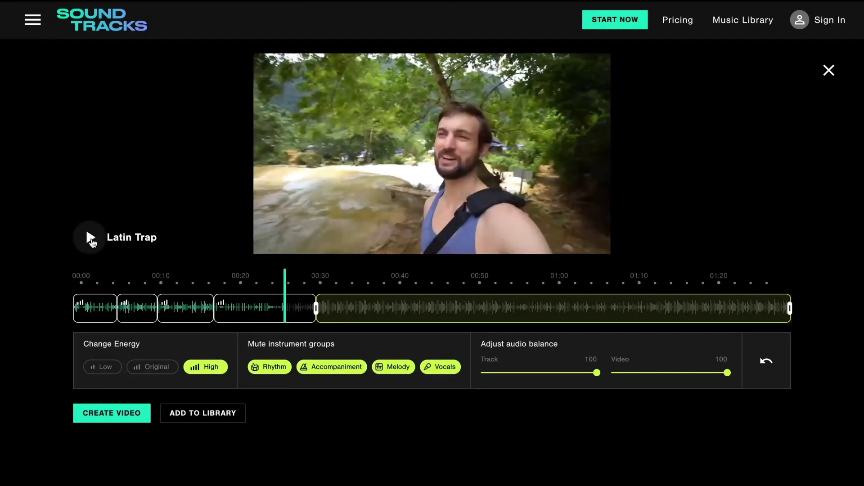
left_click(90, 238)
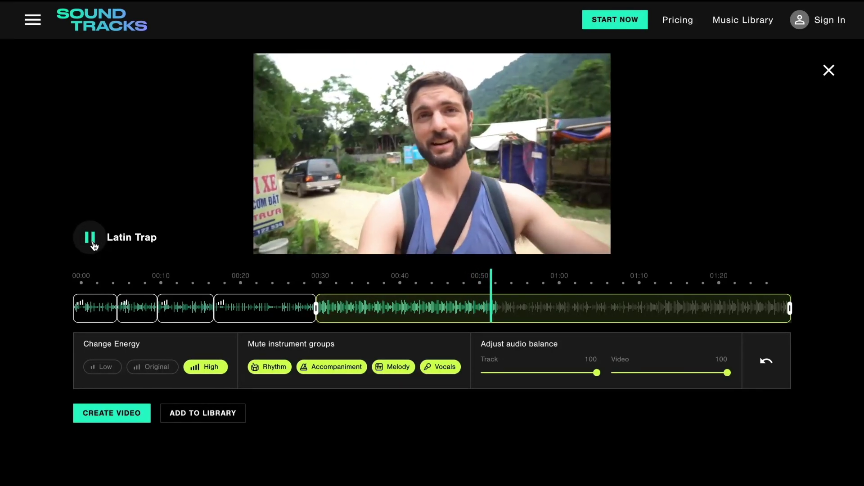
Step: Trim the High-energy section to end near 00:51
left_click(93, 245)
left_click_drag(792, 299, 483, 282)
left_click(84, 238)
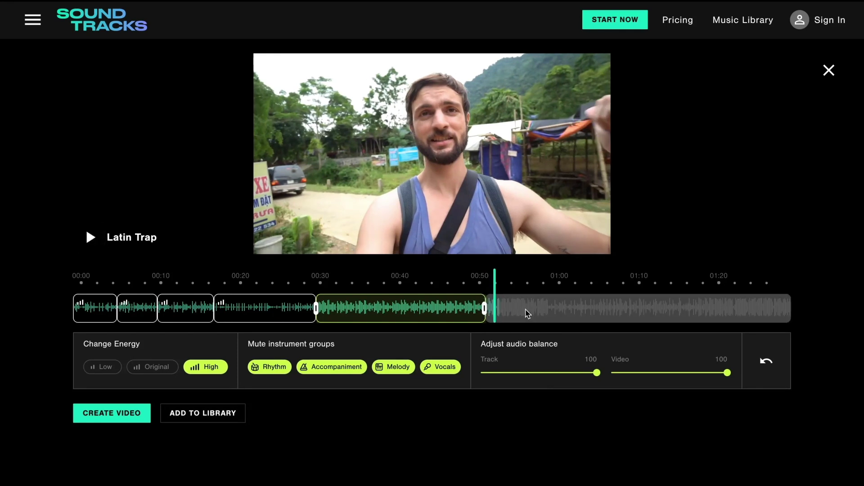
Step: Add a section after 00:51 with Low energy and video audio balance lowered to 50
left_click(525, 313)
left_click_drag(492, 283, 490, 283)
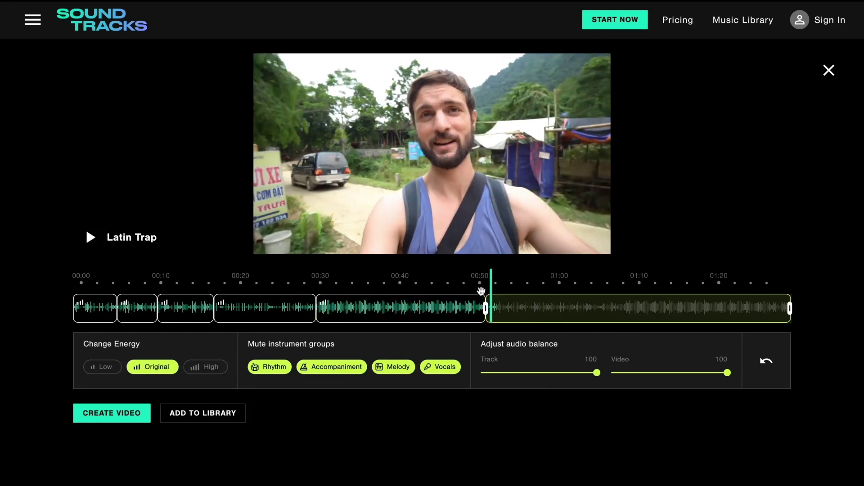
left_click(106, 368)
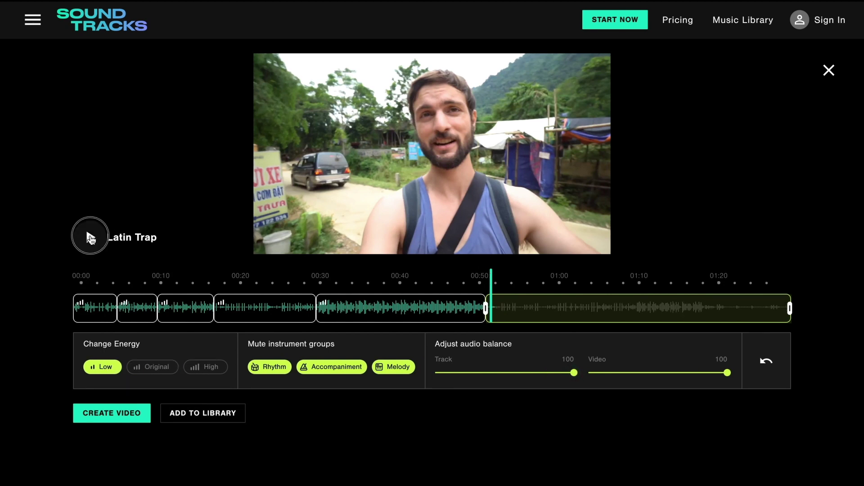
left_click(90, 238)
left_click_drag(727, 373, 655, 376)
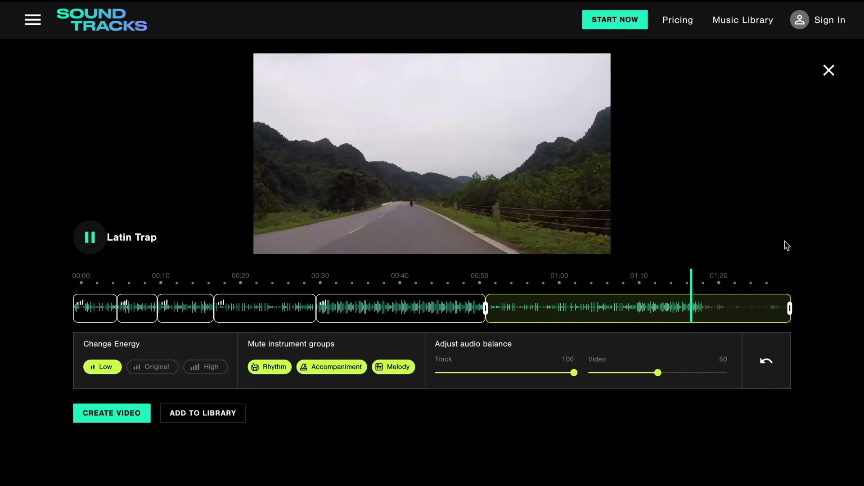
Step: End the Low-energy section at about 01:16 and create a new section after it
left_click(790, 303)
left_click_drag(779, 307, 692, 310)
left_click(720, 316)
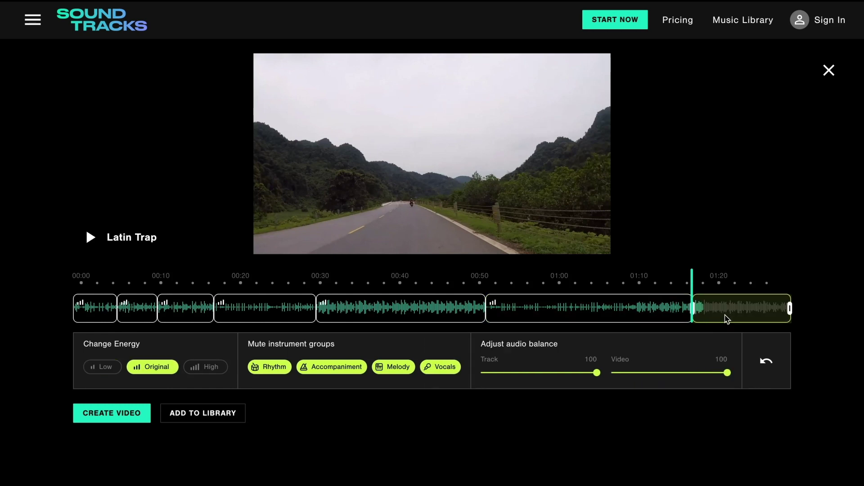
left_click(91, 238)
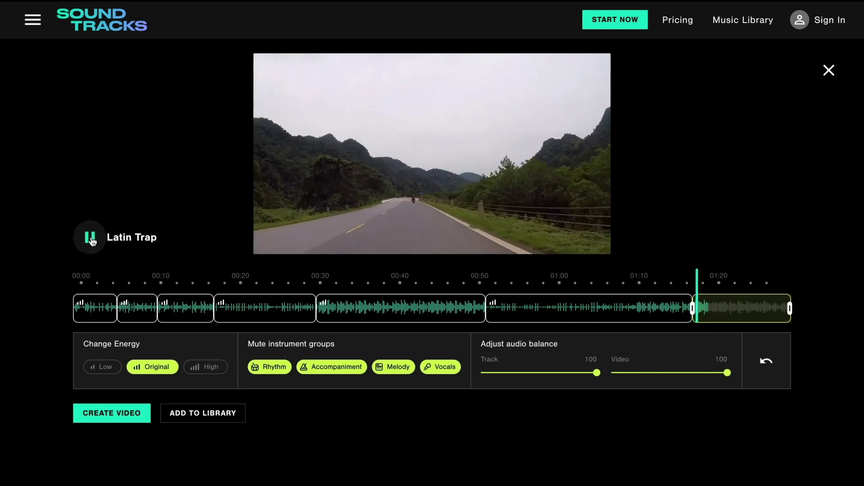
left_click(90, 238)
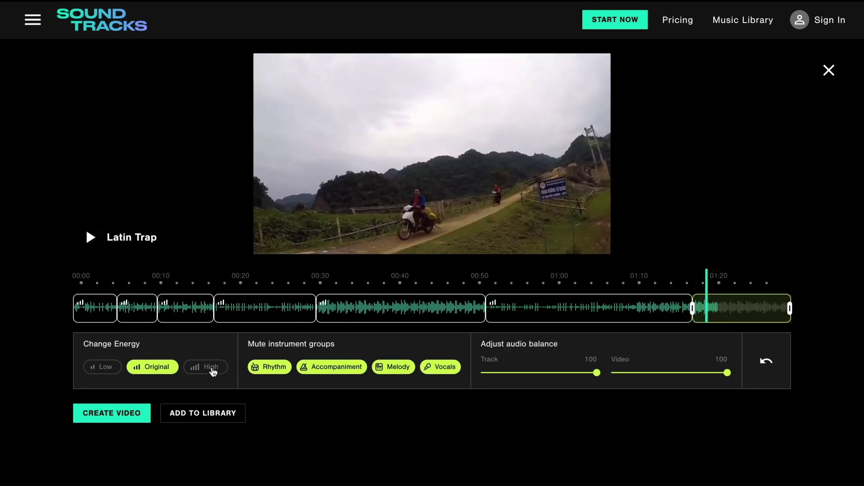
Step: Set the 01:16 section to High energy with Accompaniment, Melody and Vocals muted
left_click(211, 372)
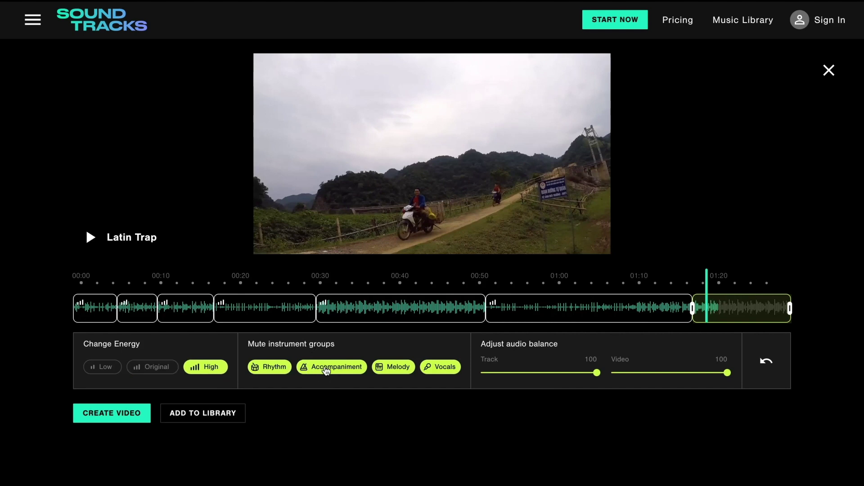
left_click(324, 367)
left_click(395, 367)
left_click(437, 366)
Step: Preview the Rhythm-only section and trim its end to about 01:21
left_click(706, 277)
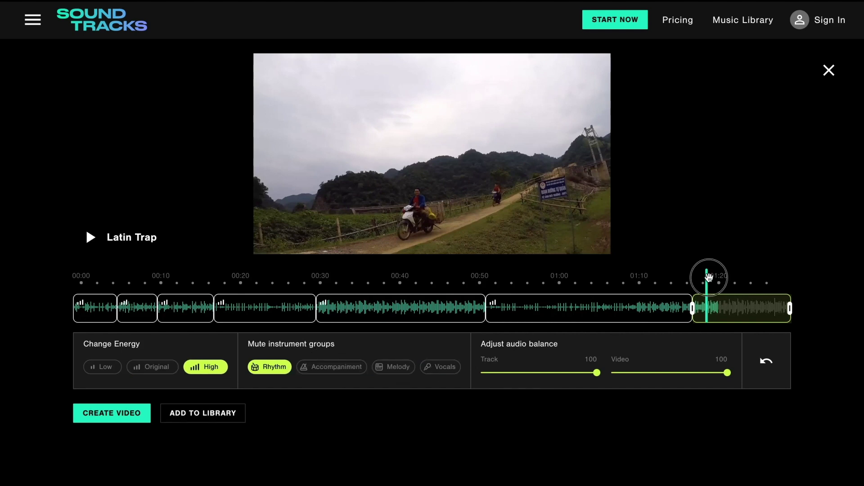
left_click_drag(706, 277, 699, 284)
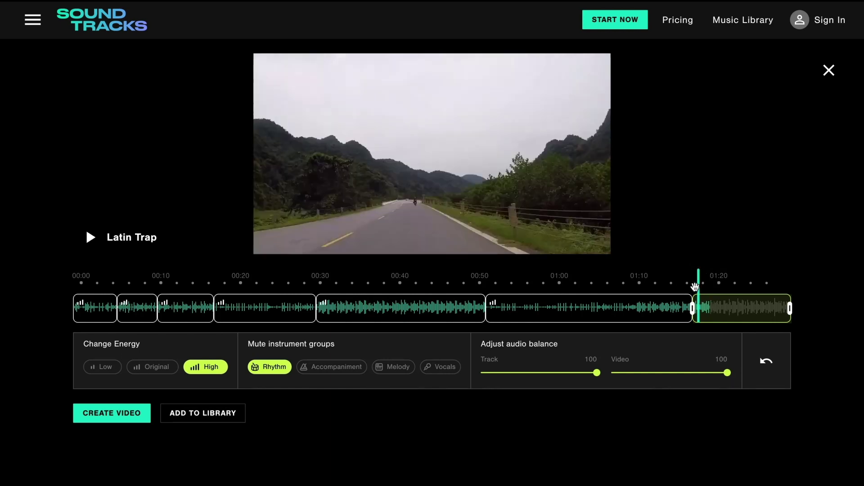
left_click(90, 237)
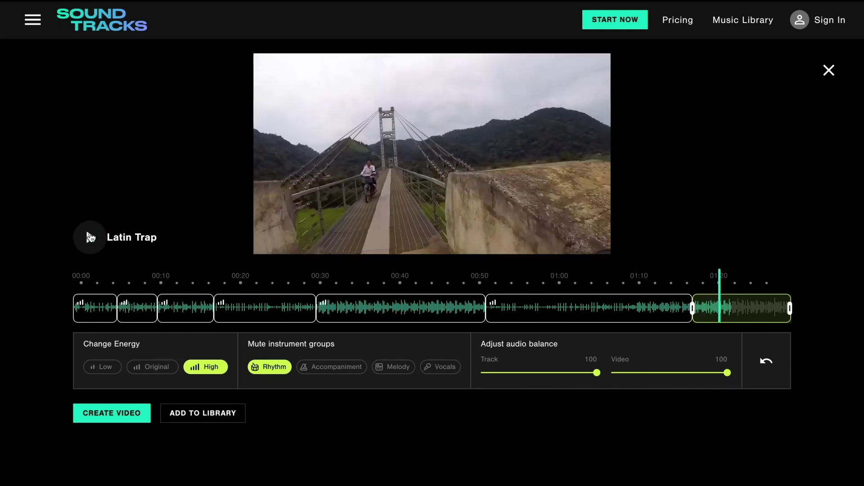
left_click_drag(719, 283, 698, 284)
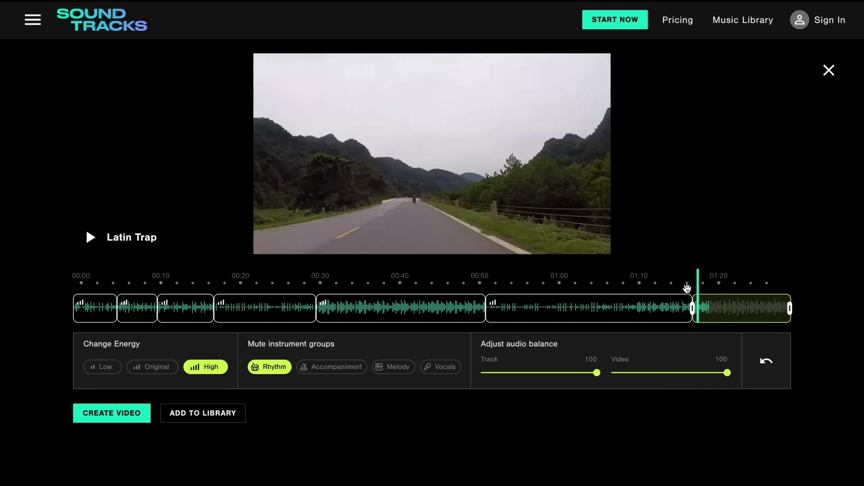
left_click(90, 237)
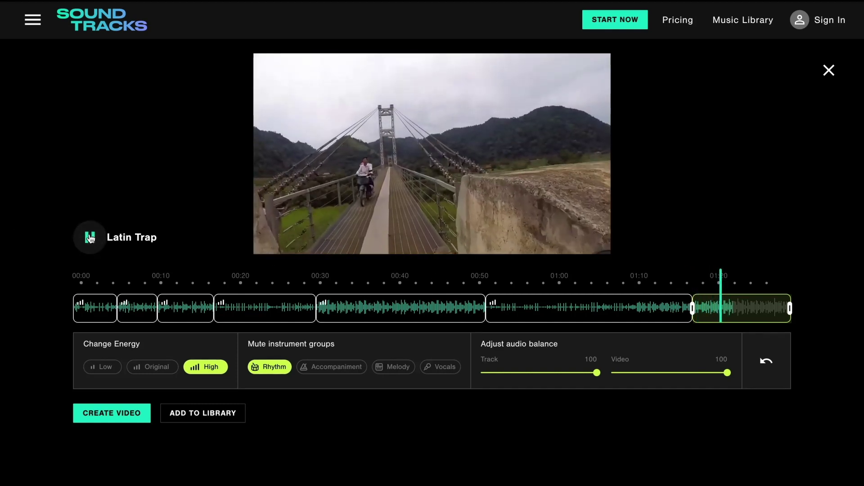
left_click(90, 237)
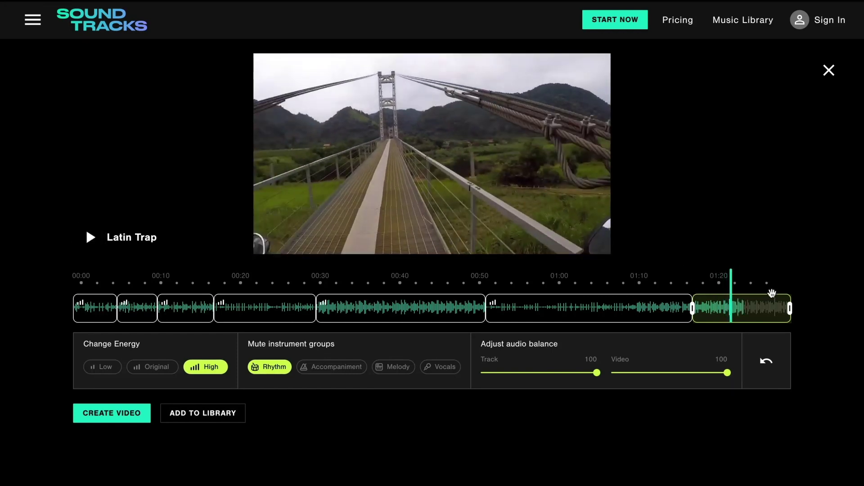
left_click_drag(792, 302, 730, 307)
Step: Make the last section after 01:21 High energy, then replay the Rhythm-only section before it
left_click(762, 309)
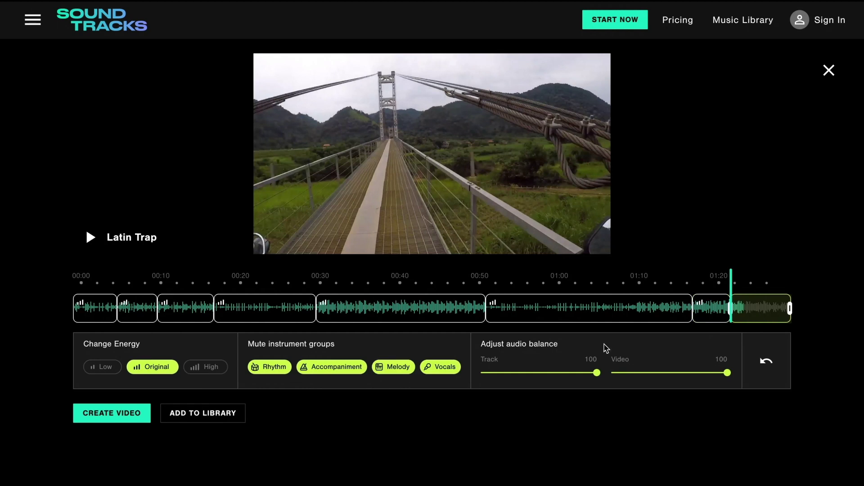
left_click(199, 365)
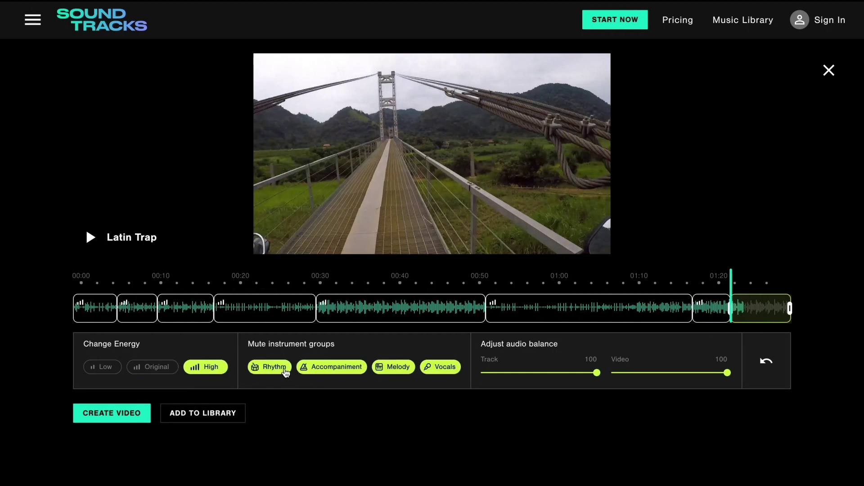
left_click_drag(730, 277, 712, 286)
left_click(712, 312)
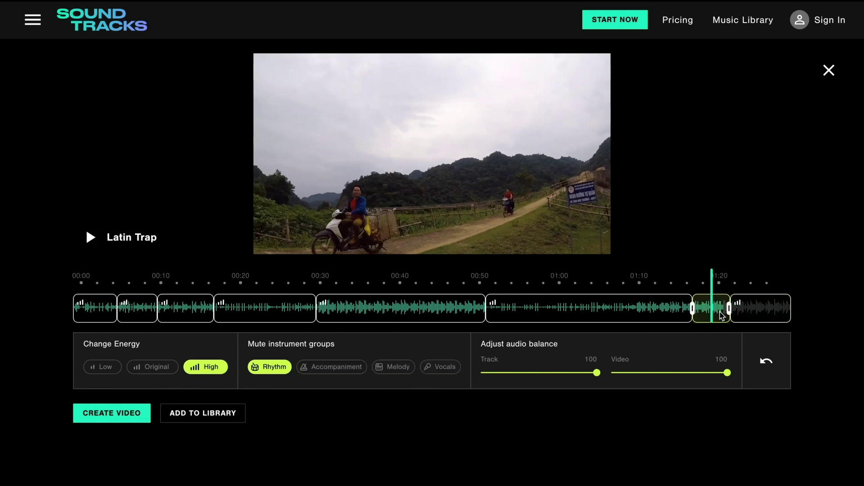
left_click(93, 238)
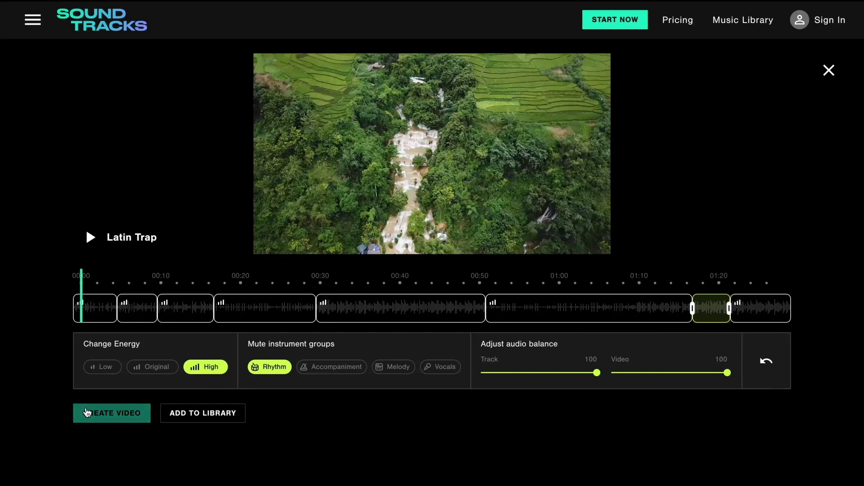
Step: Render the Hanoi roadtrip video with its eight-section Latin Trap soundtrack
left_click(87, 412)
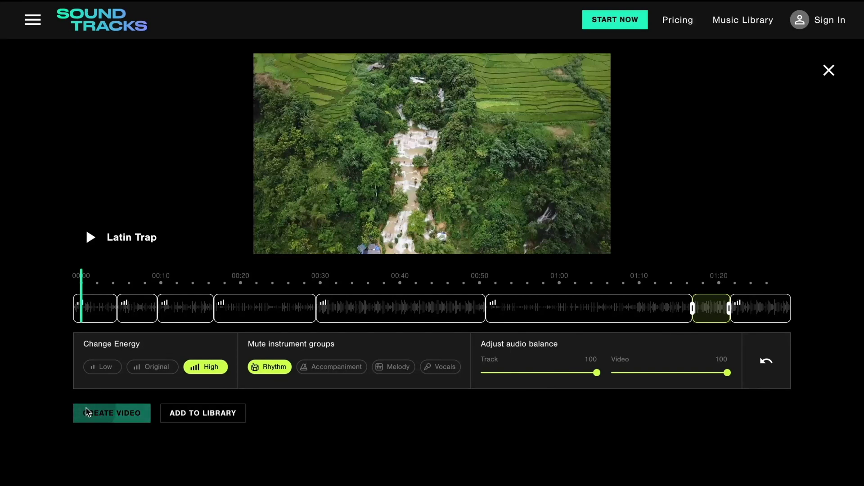